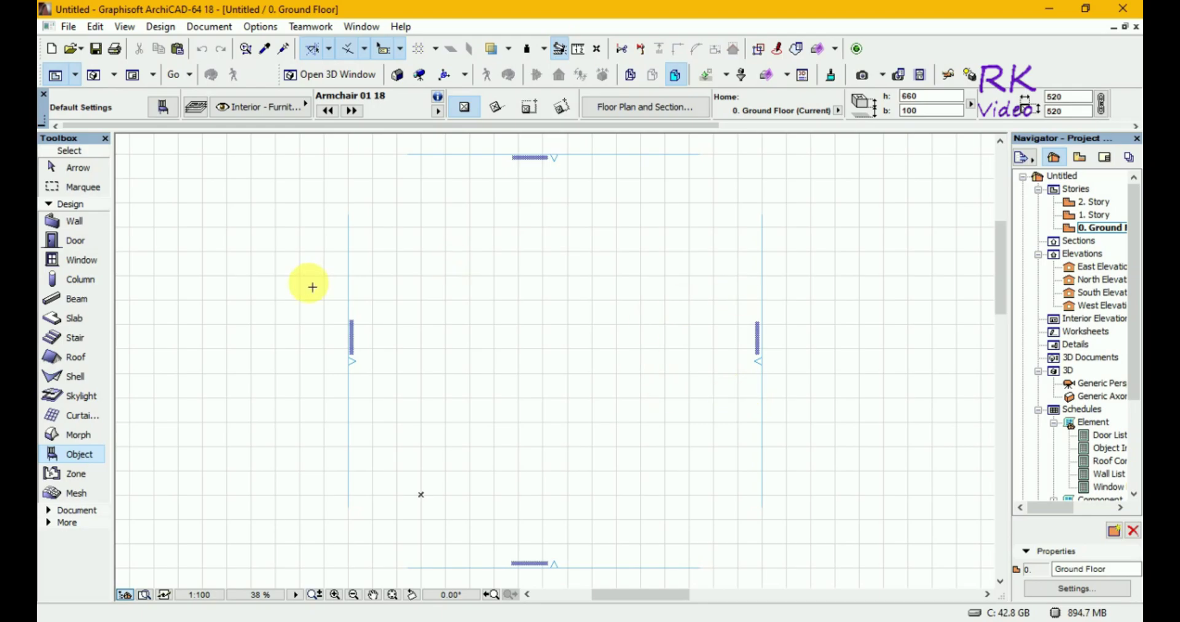
Make Floor Drain Symbol 18 from Mechanical Symbols 18 the default object in Object Default Settings.
key("Escape")
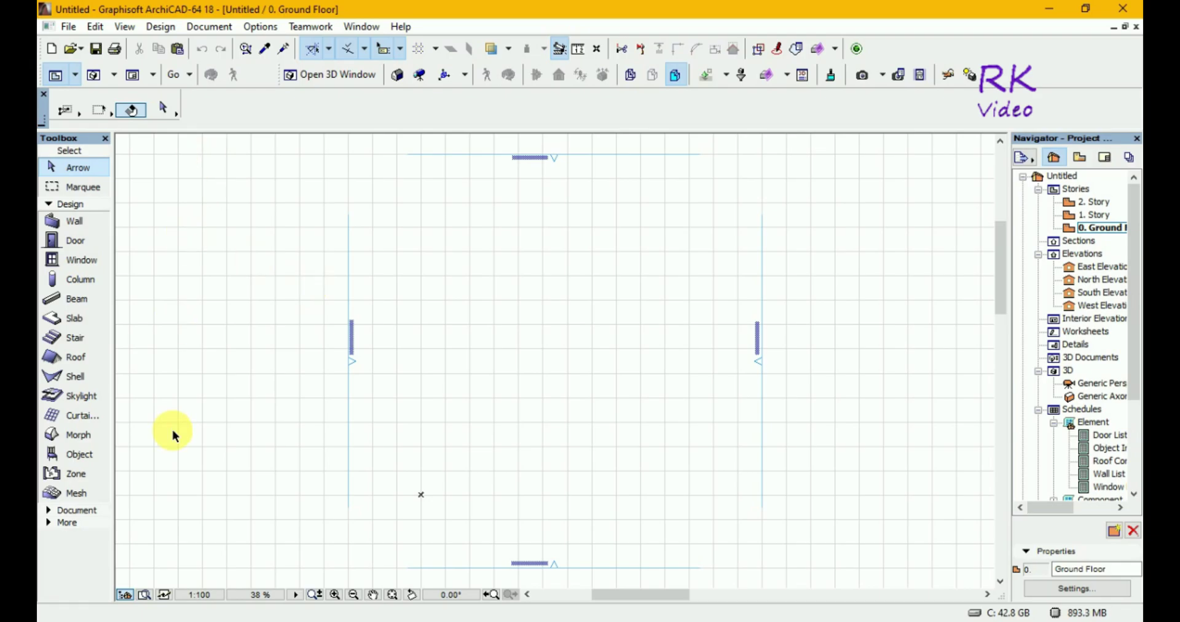
left_click(83, 453)
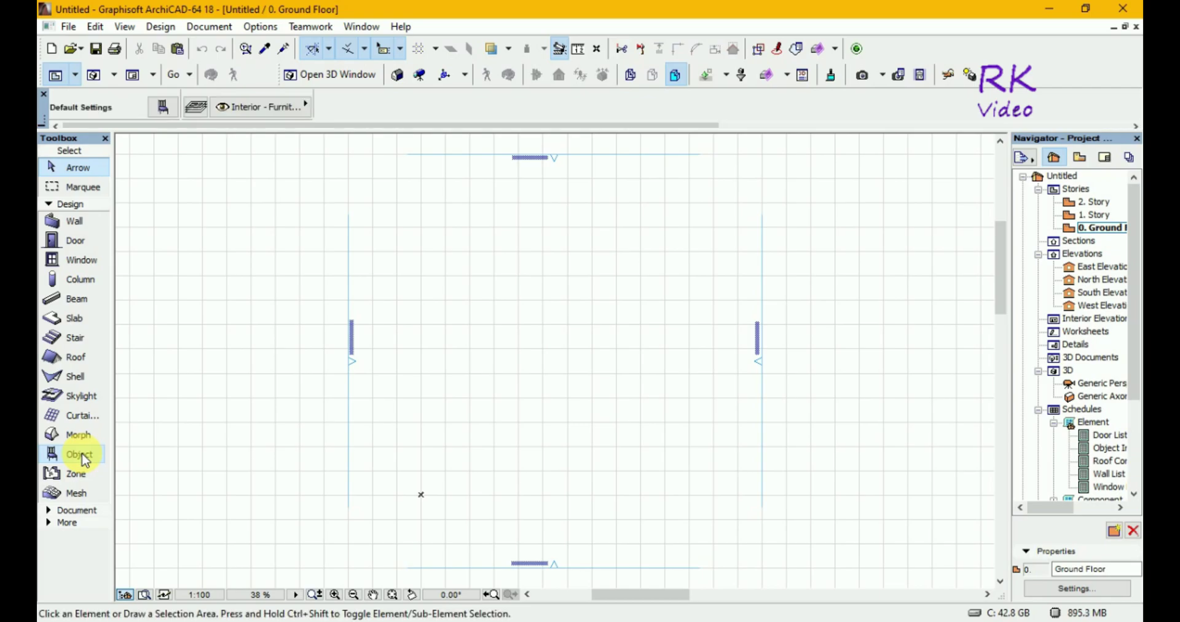
left_click(163, 111)
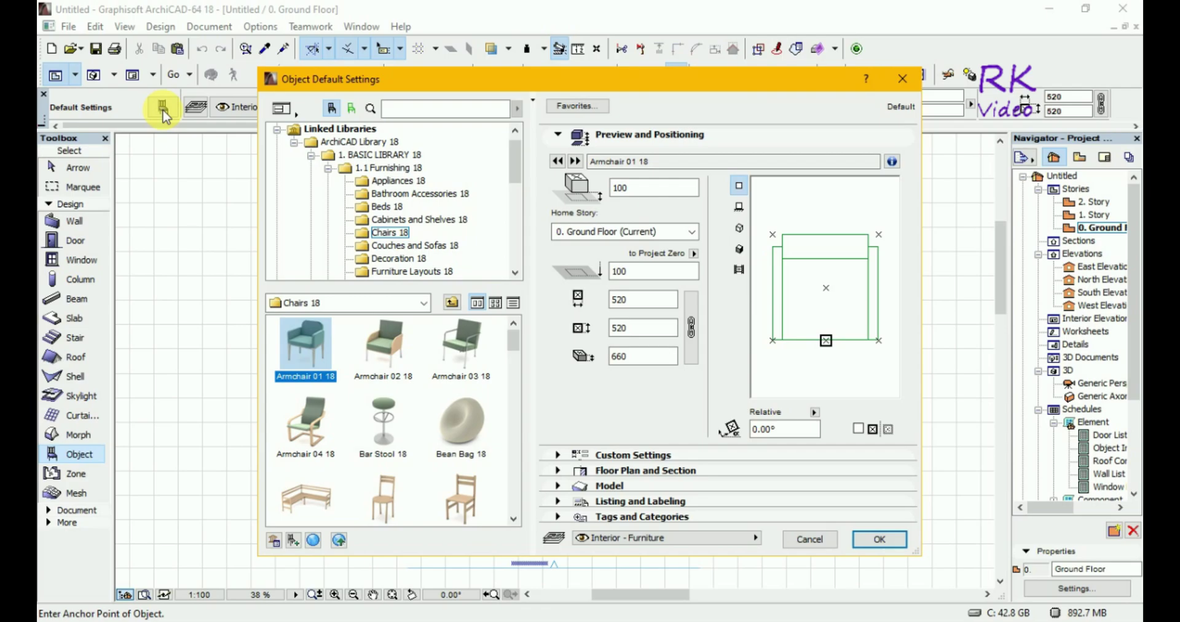
left_click_drag(515, 172, 524, 210)
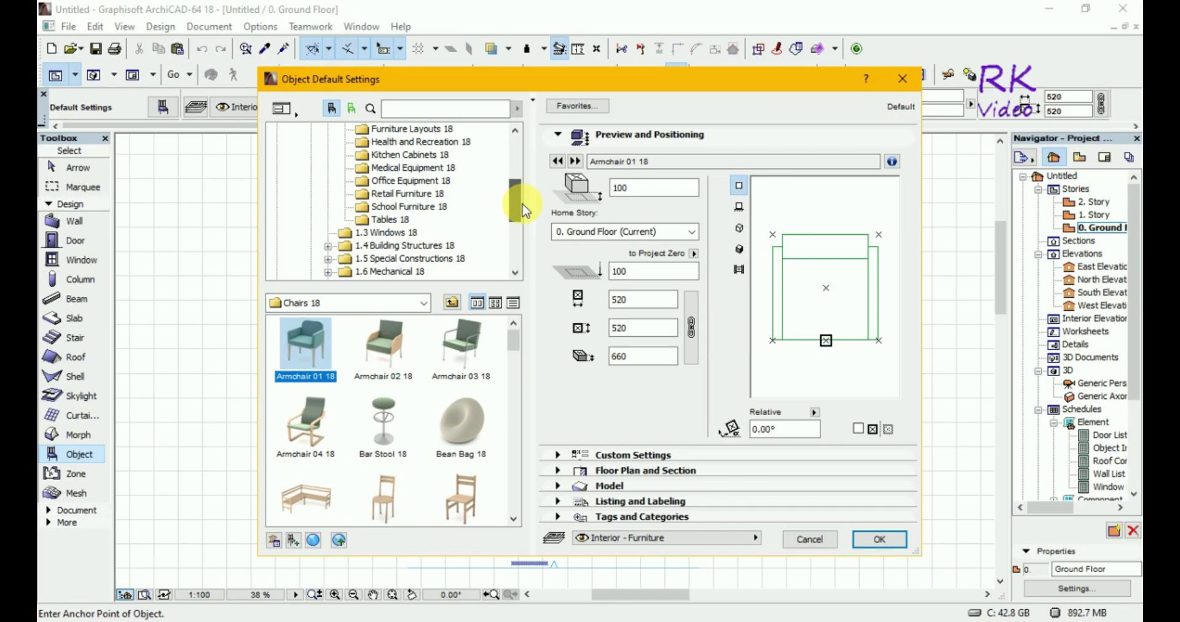
left_click_drag(523, 210, 524, 251)
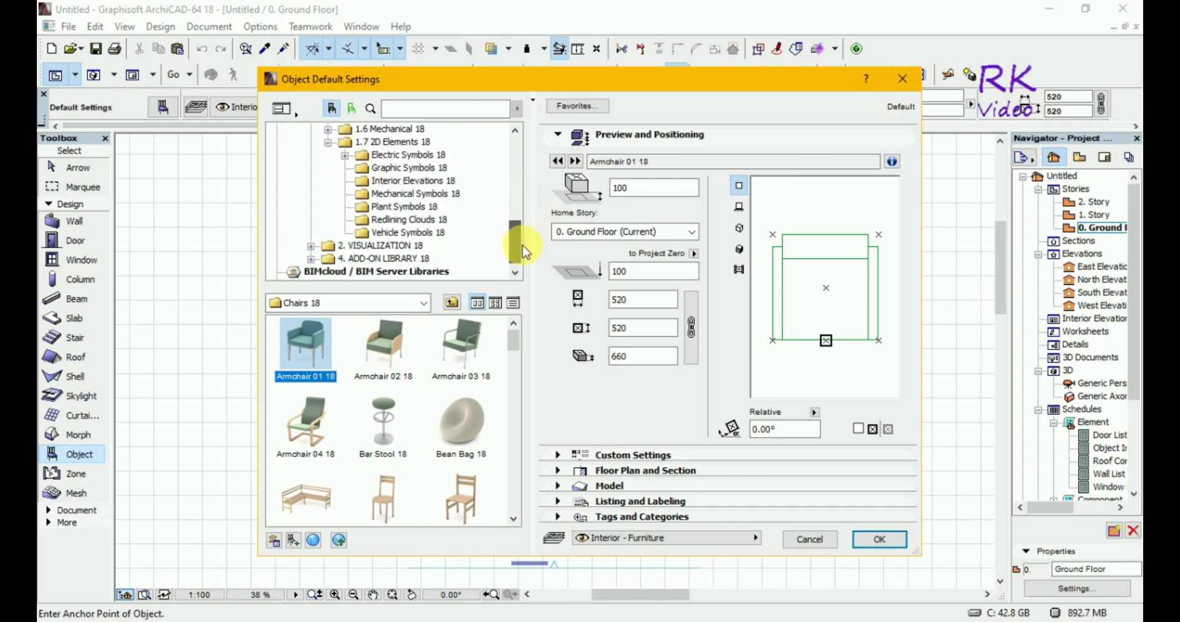
left_click(407, 221)
left_click(404, 209)
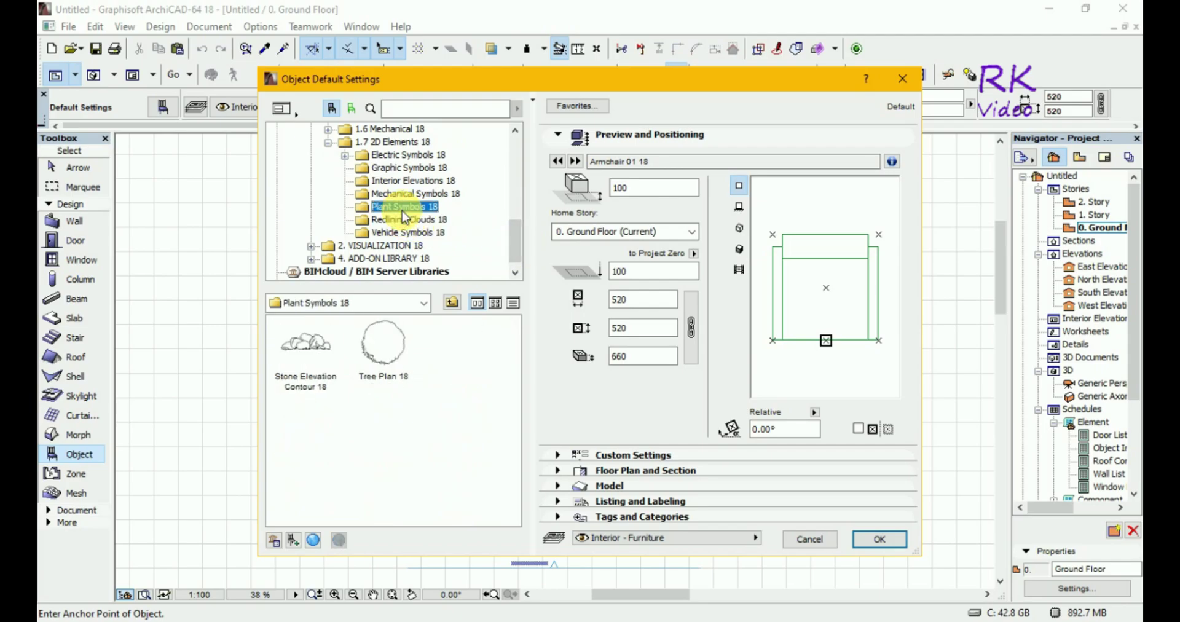
left_click(404, 194)
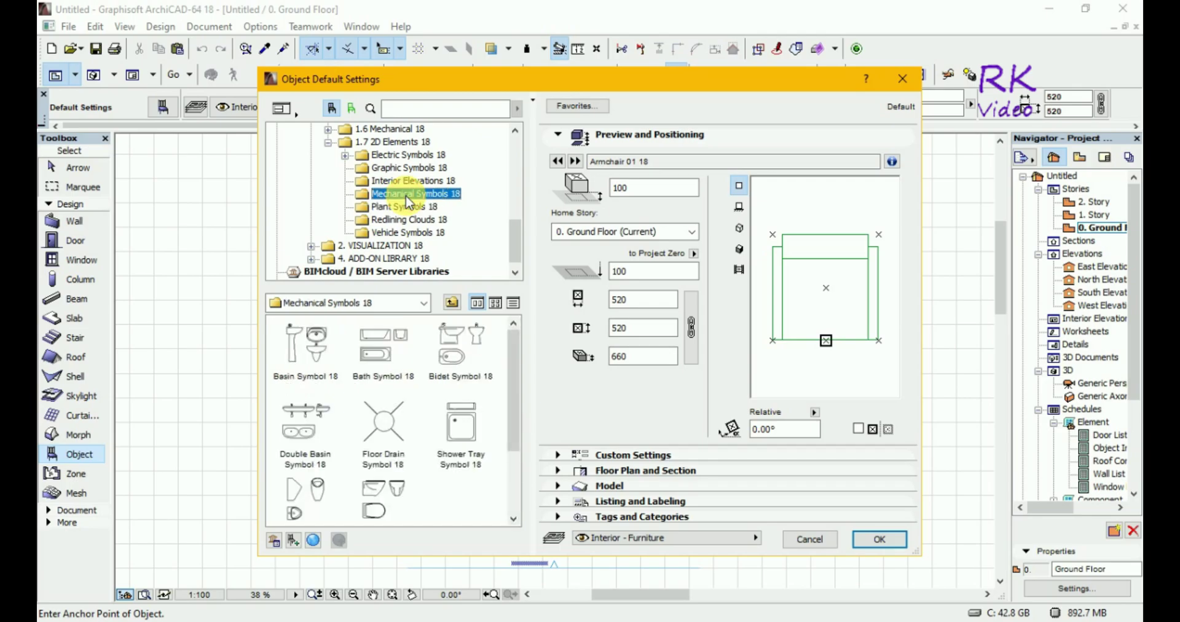
left_click(386, 424)
left_click(881, 540)
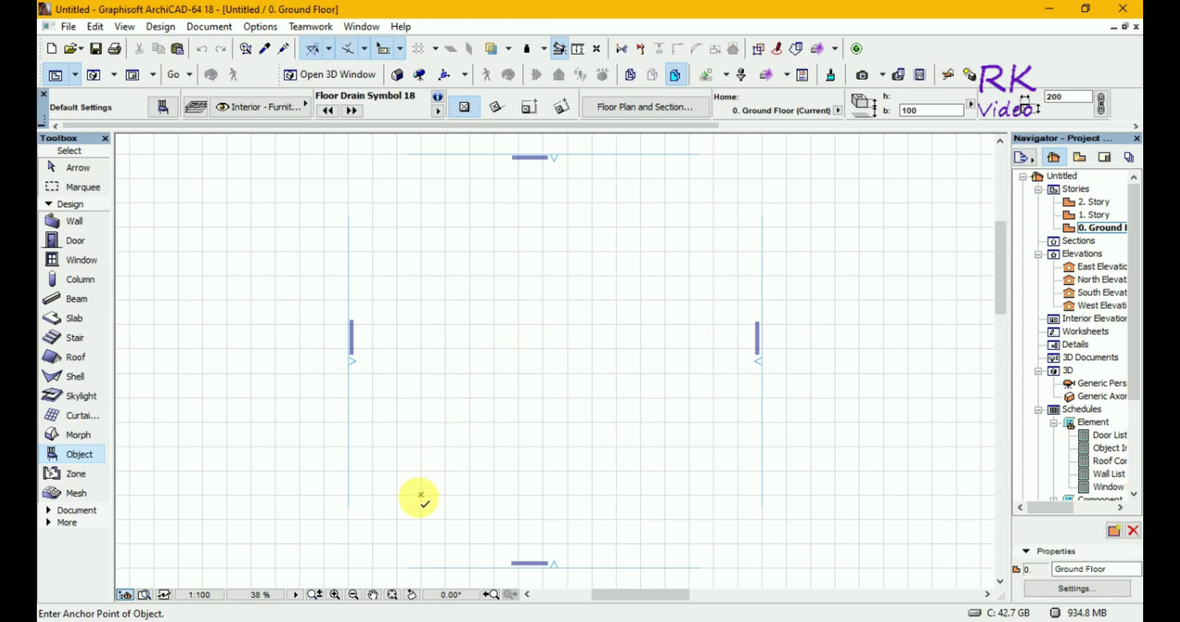
Place a floor drain symbol where the plan axes cross and zoom in around it.
left_click(422, 496)
key("Escape")
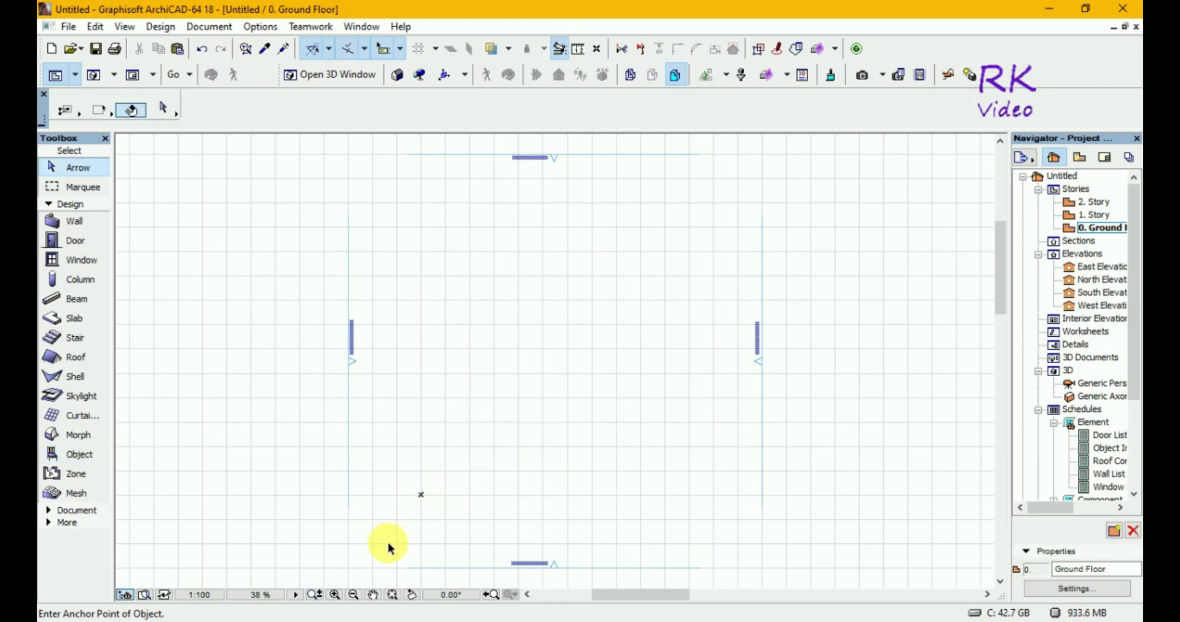
left_click(335, 594)
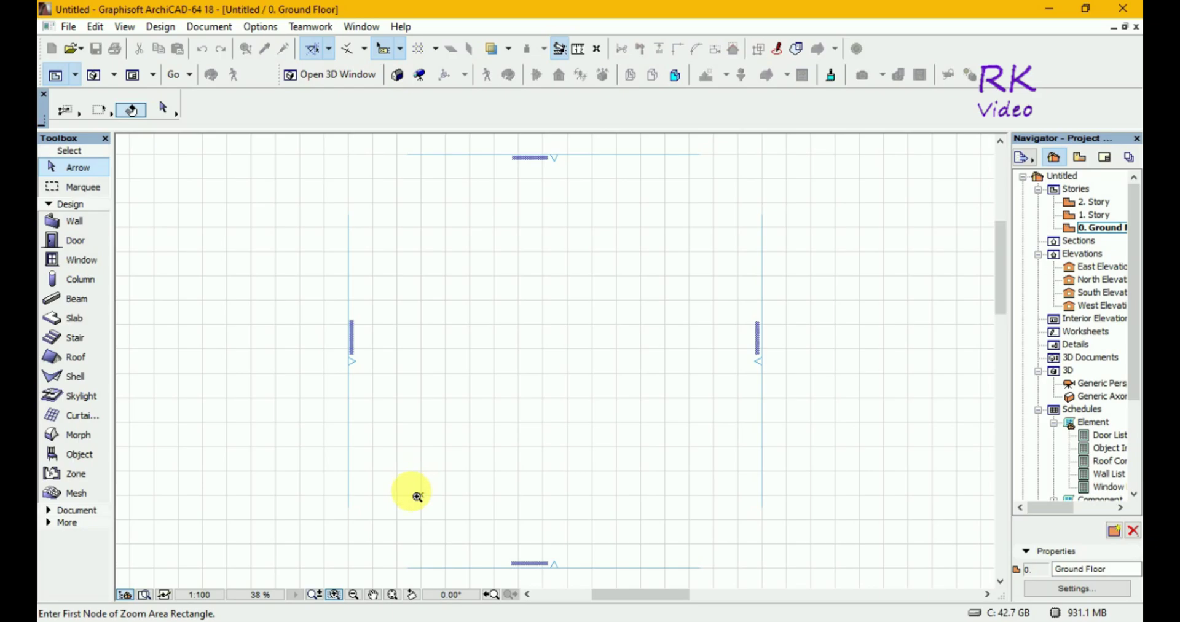
left_click(417, 497)
left_click(438, 511)
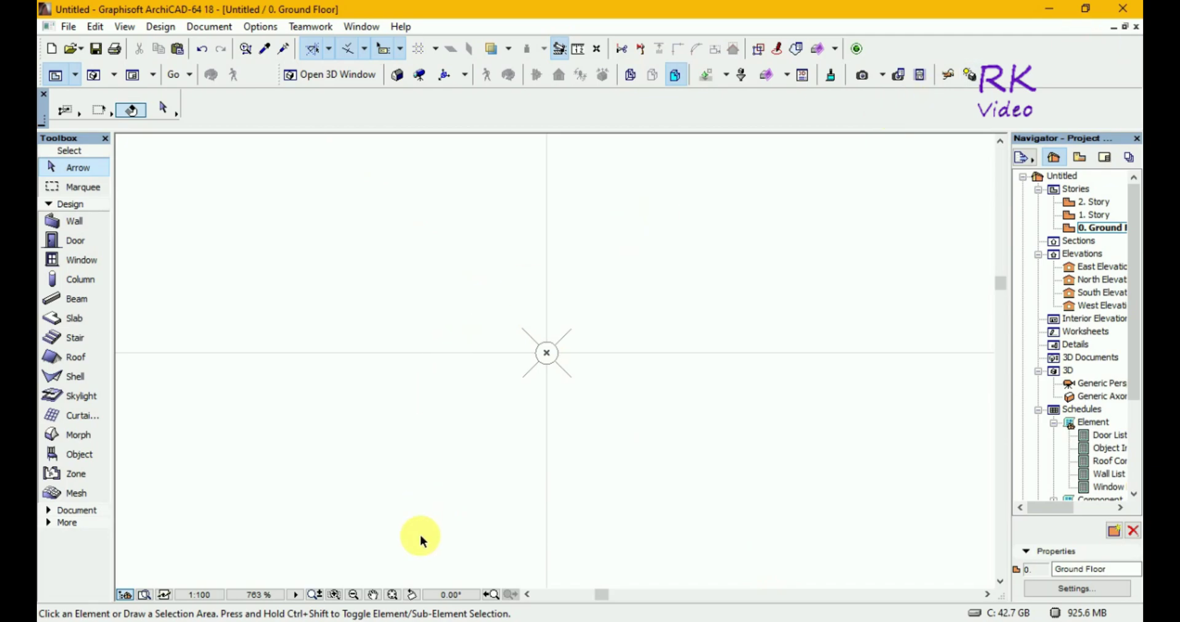
left_click(334, 594)
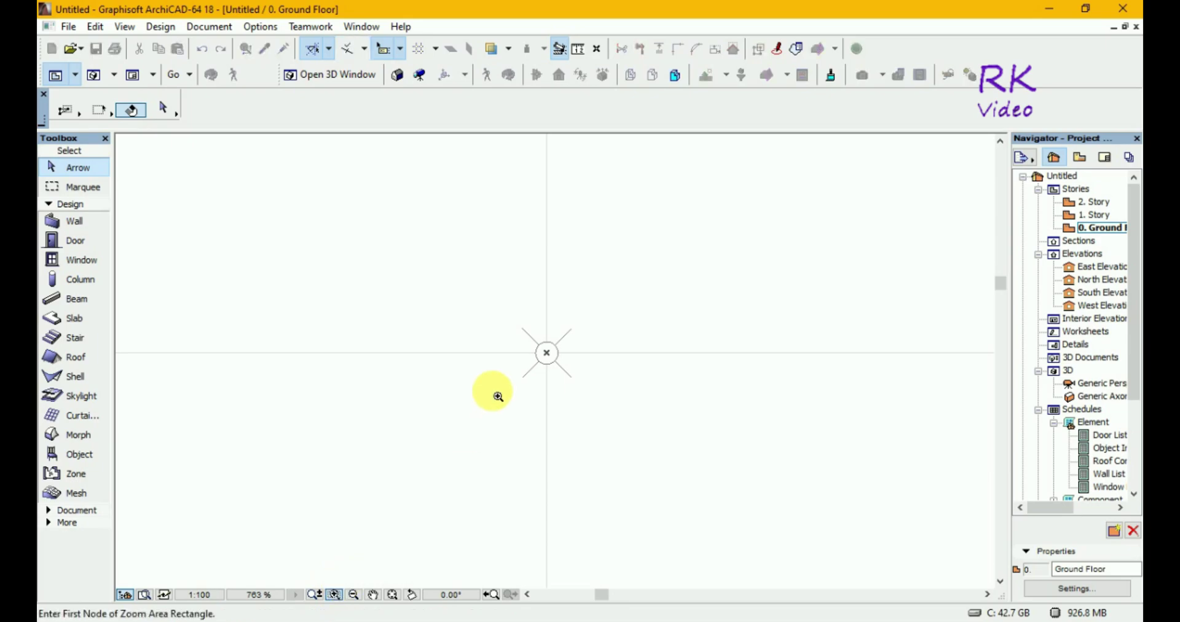
left_click(511, 306)
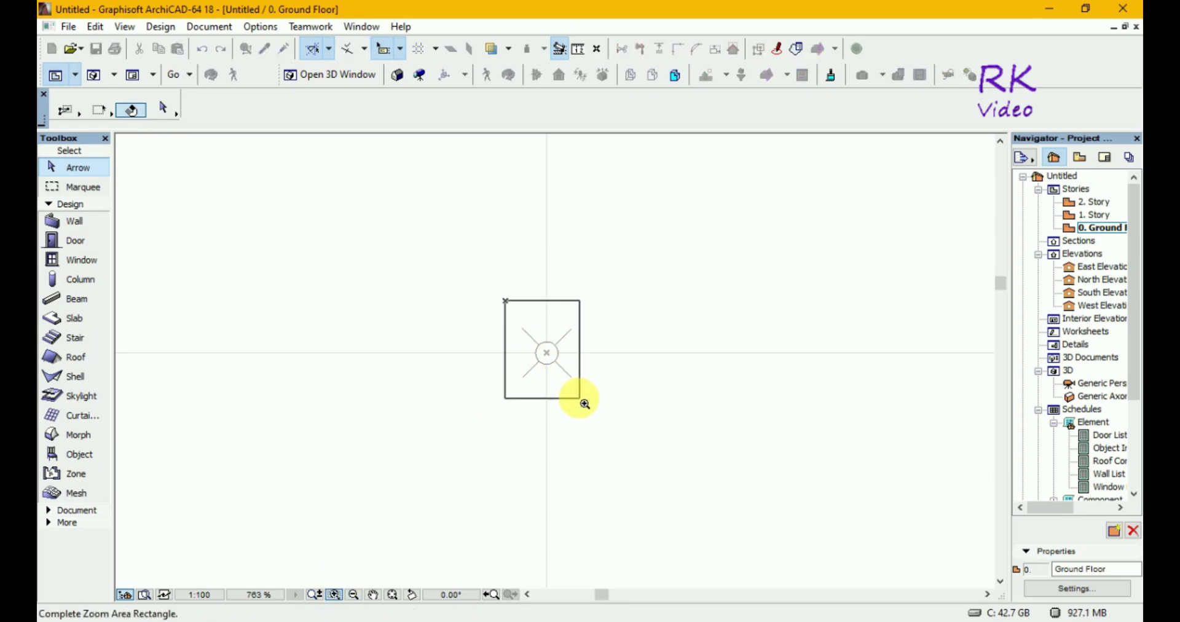
Zoom closer on the floor drain and box-select its circle and four diagonal lines.
left_click(605, 404)
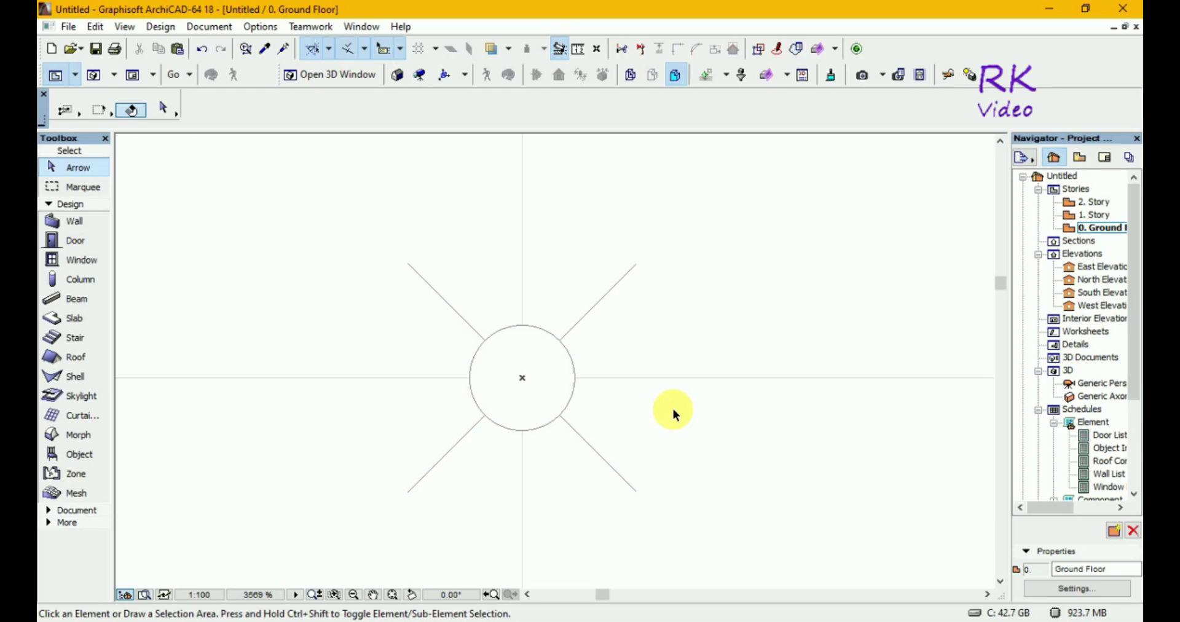
left_click(573, 429)
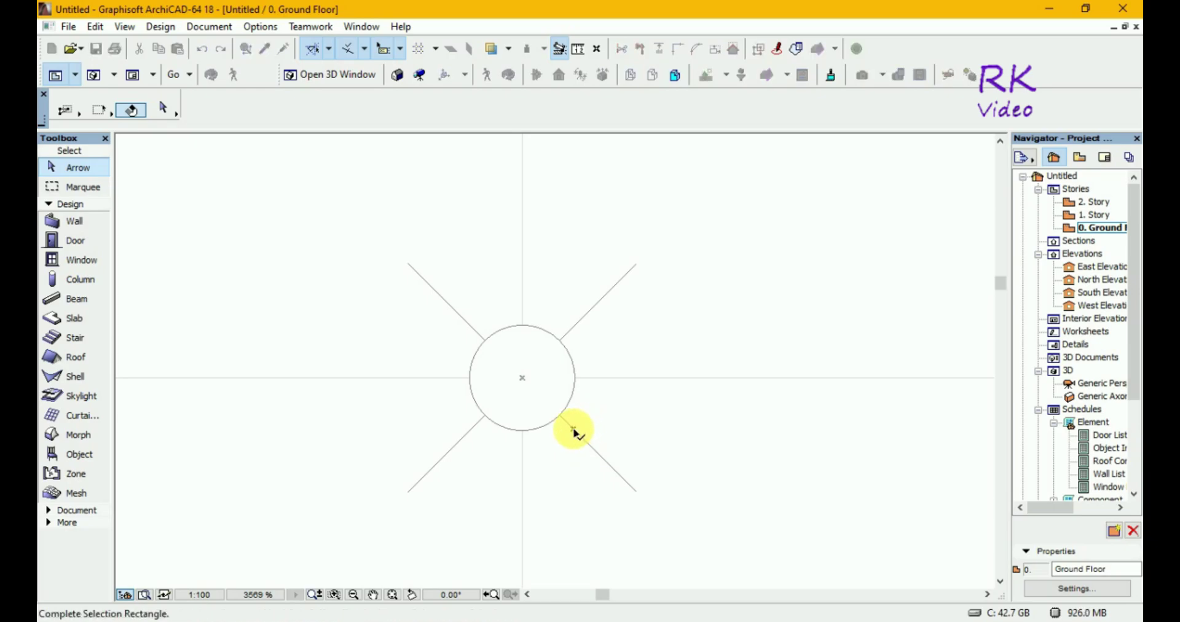
left_click(466, 350)
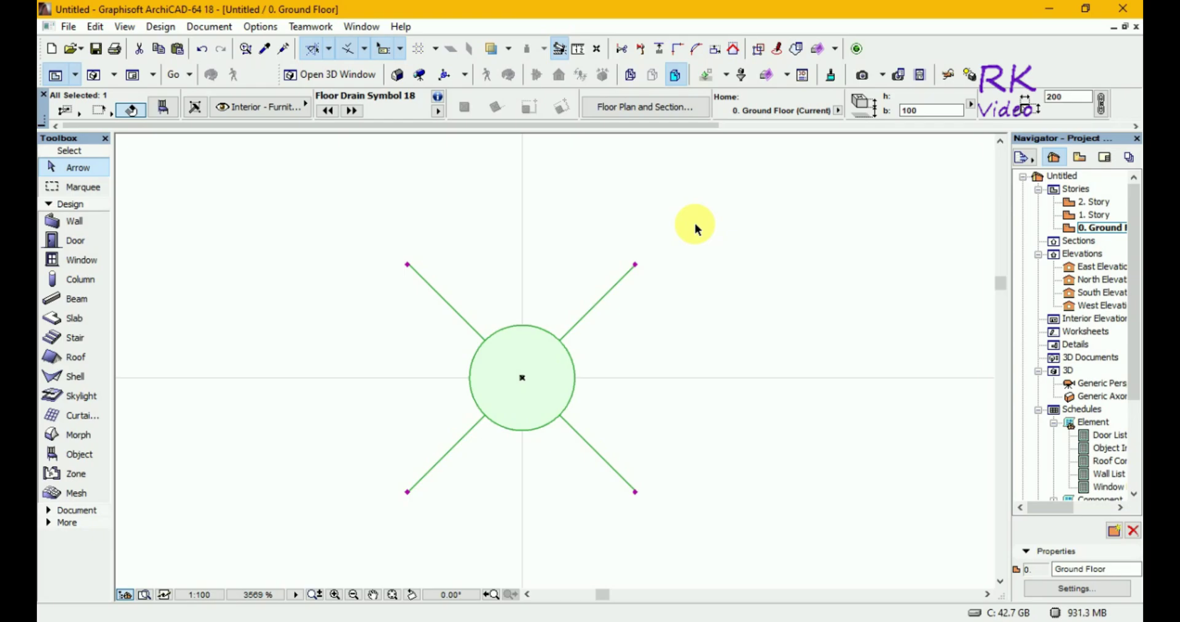
Restore the plan to a floating window and fit the whole plan into view.
left_click(1125, 27)
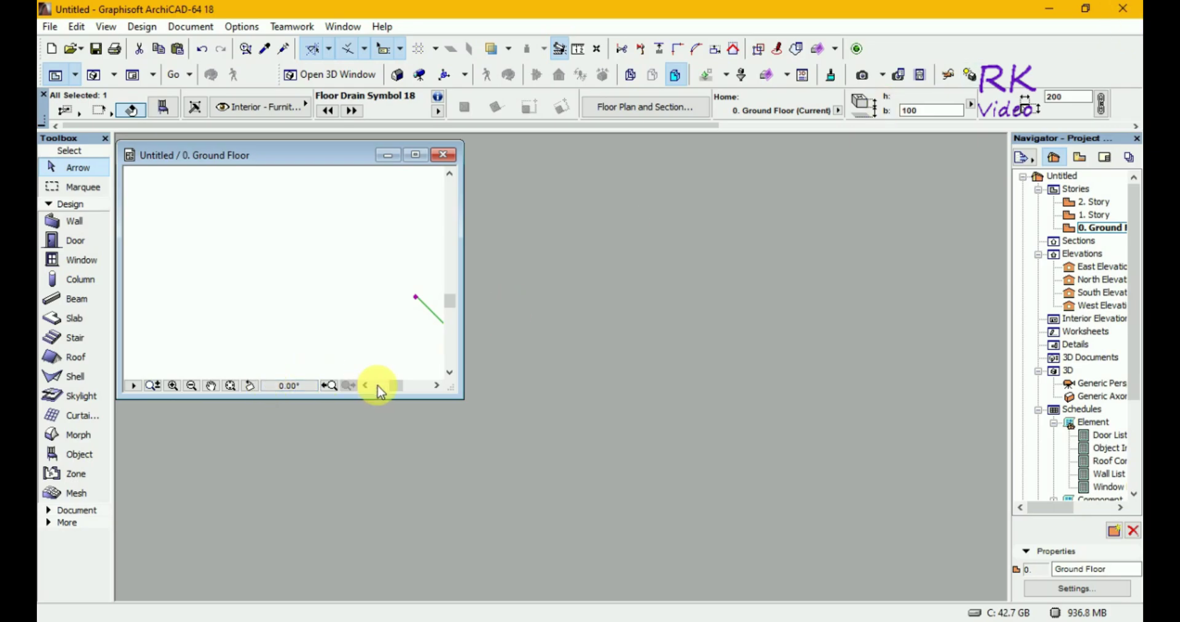
mouse_move(396, 392)
left_mouse_down()
mouse_move(406, 394)
mouse_move(390, 387)
left_mouse_up()
left_click_drag(450, 309, 452, 330)
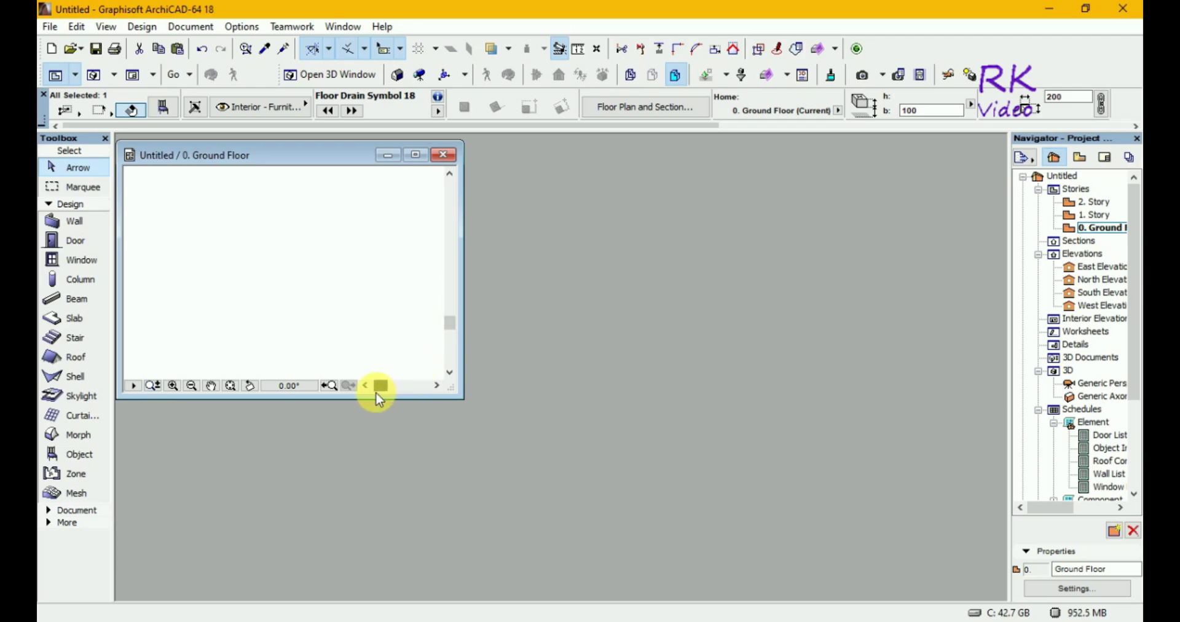
mouse_move(376, 393)
left_mouse_down()
mouse_move(411, 387)
mouse_move(295, 387)
left_mouse_up()
left_click(229, 389)
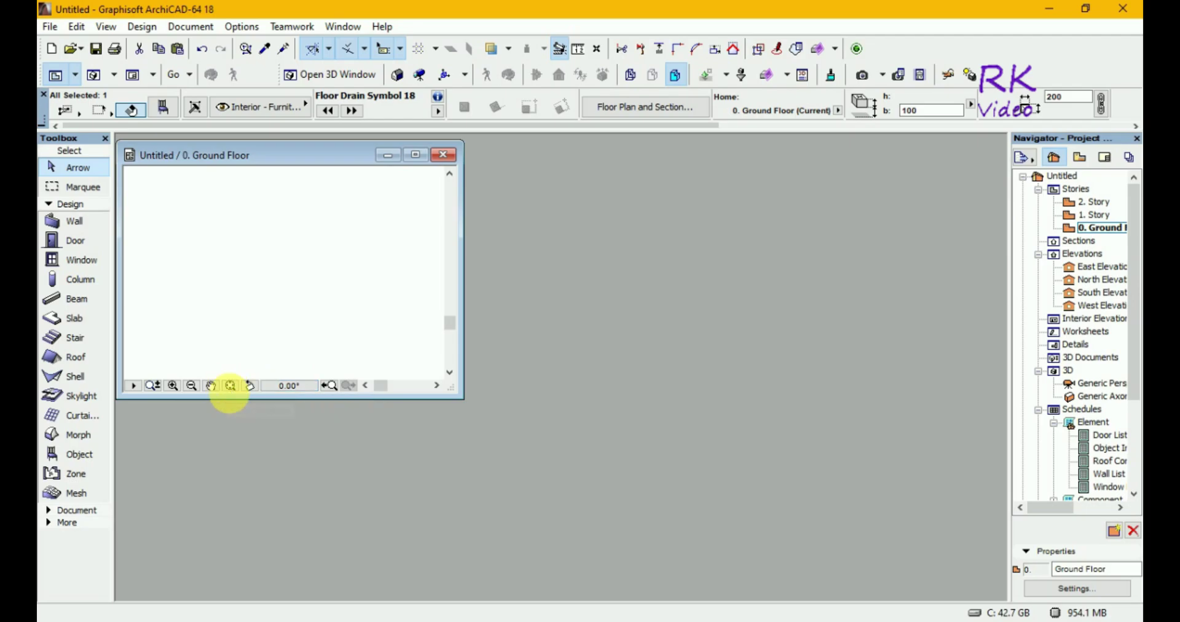
left_click(230, 392)
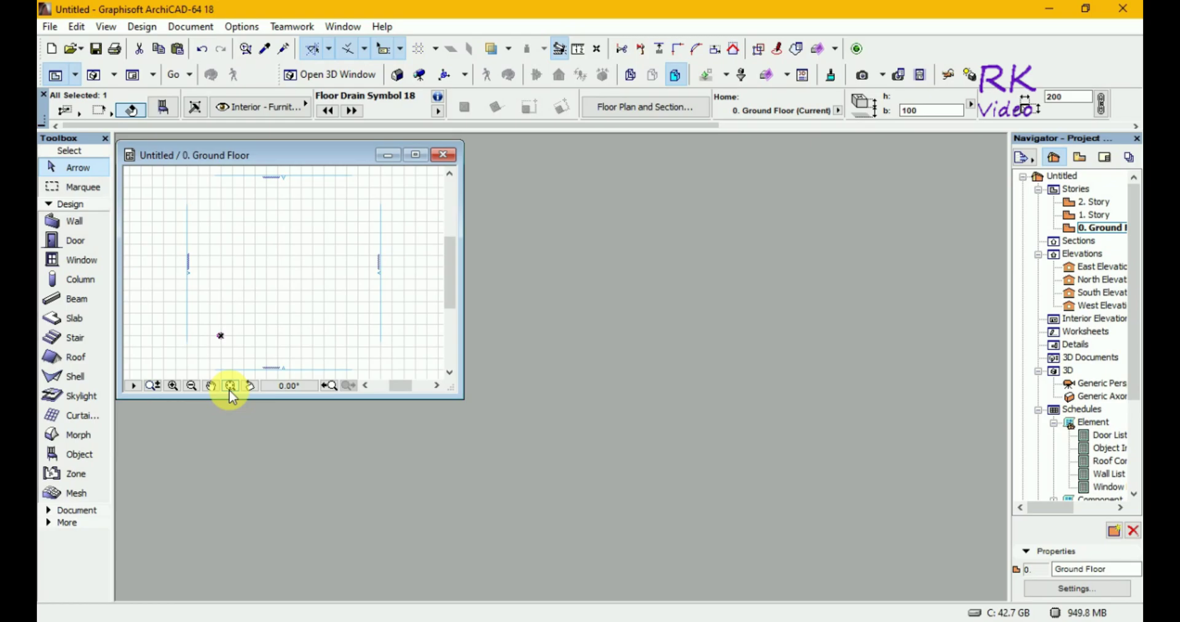
Zoom the plan in twice on the floor drain symbol for a close-up.
left_click(174, 386)
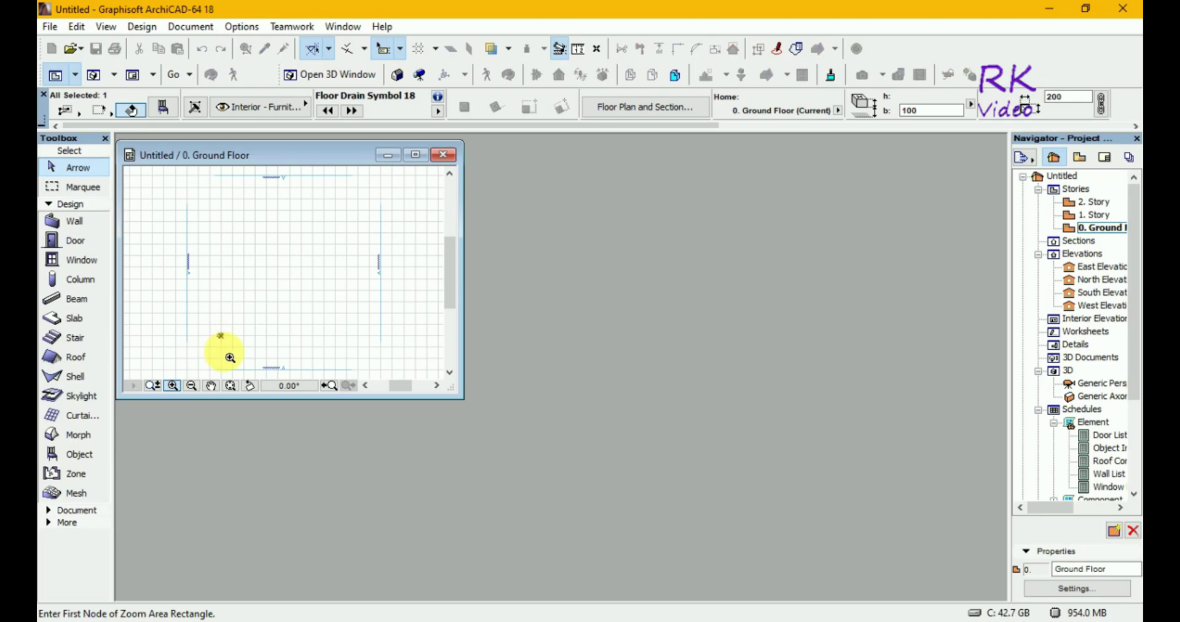
left_click_drag(213, 330, 229, 347)
left_click(229, 347)
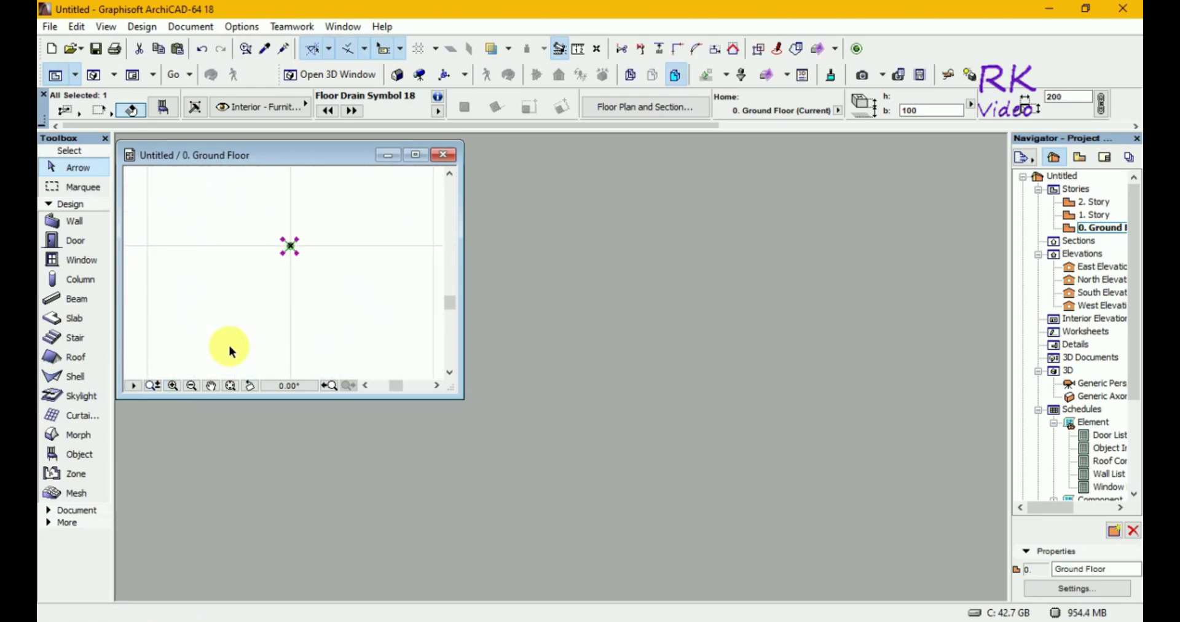
left_click(172, 385)
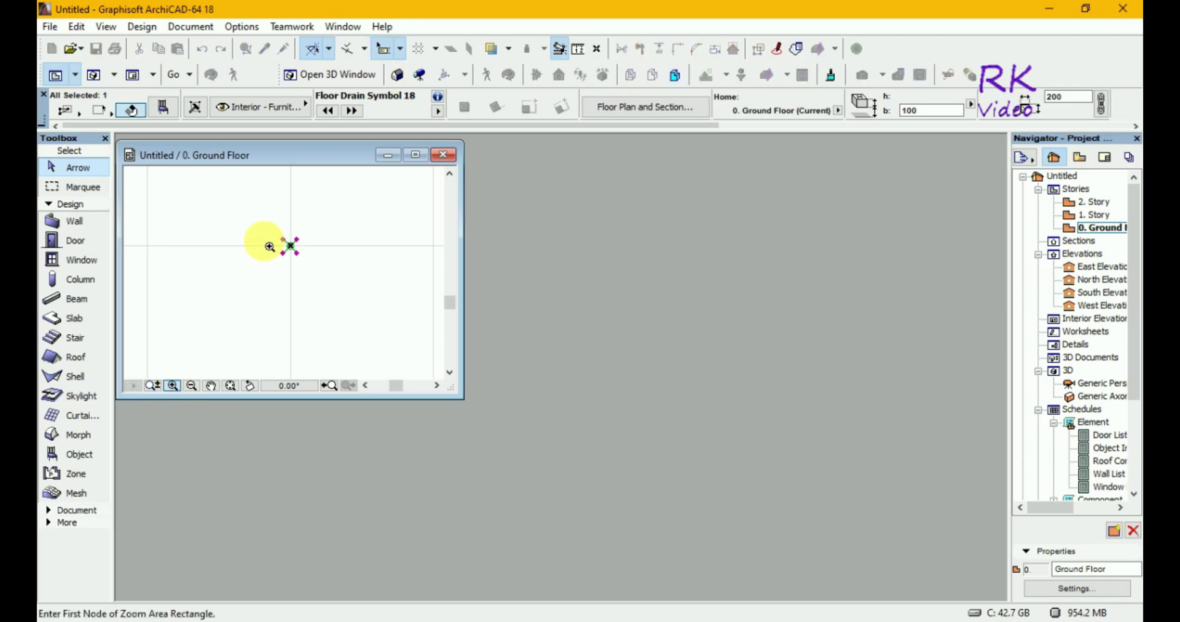
left_click(269, 226)
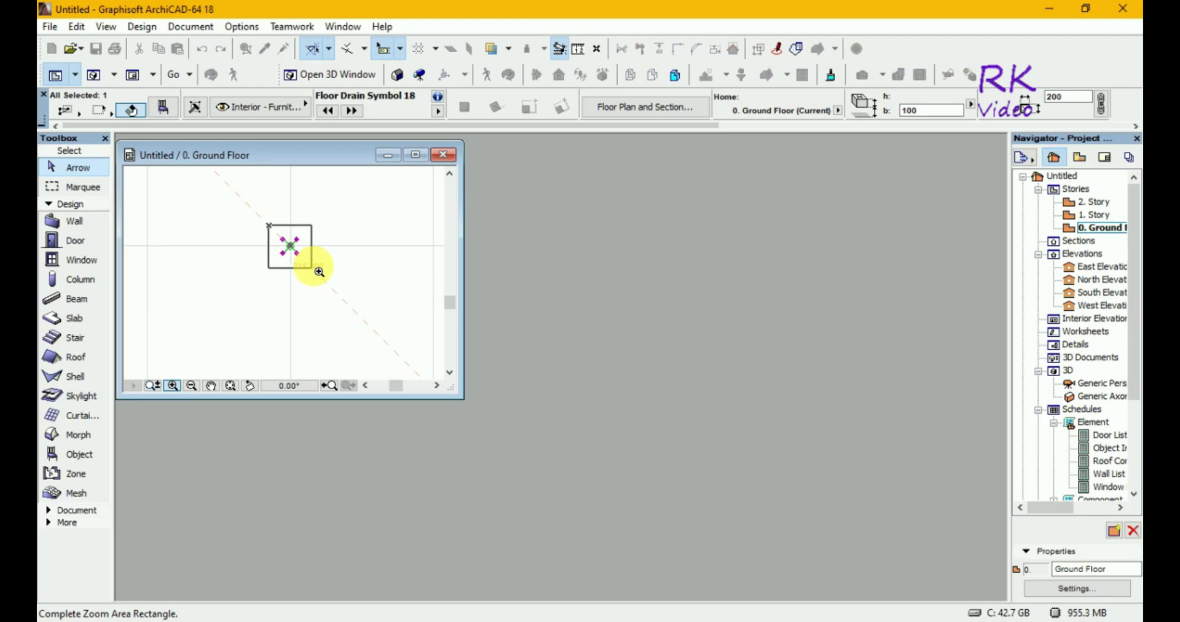
left_click(318, 271)
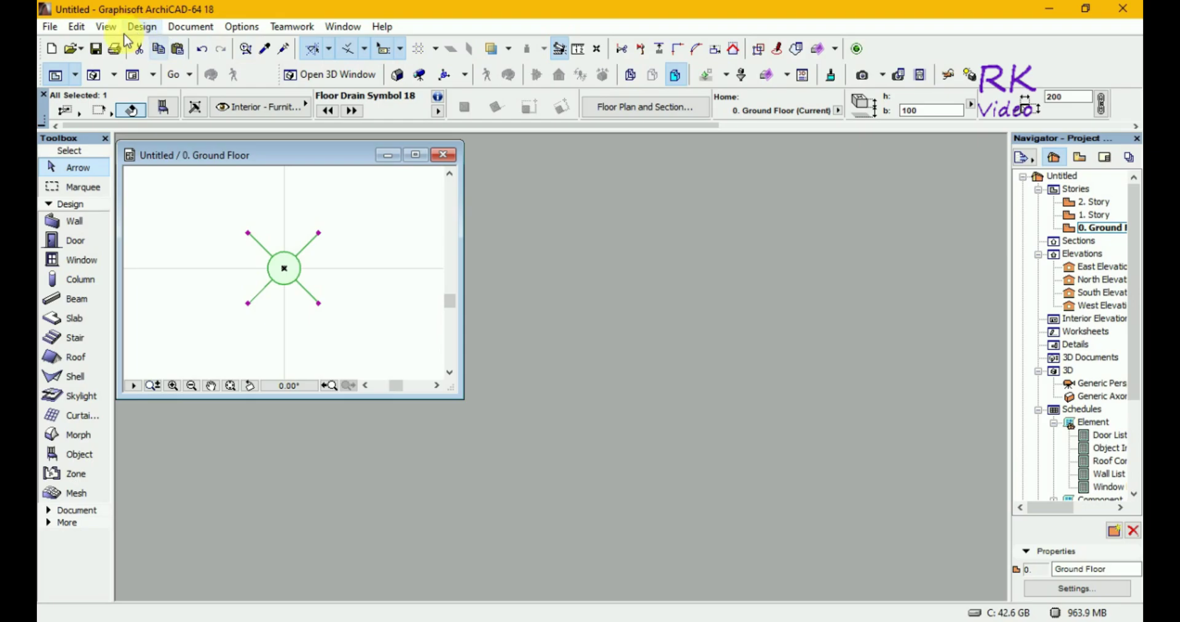
Create a new blank library object, move its editor beside the plan, and show its 2D script.
left_click(50, 27)
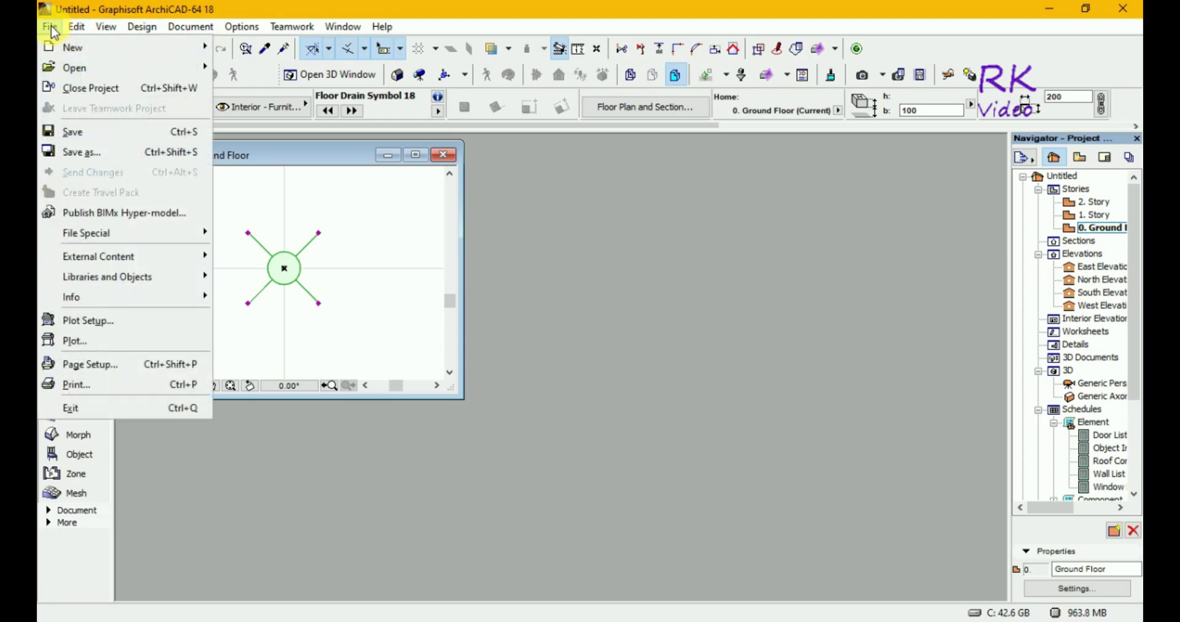
mouse_move(107, 277)
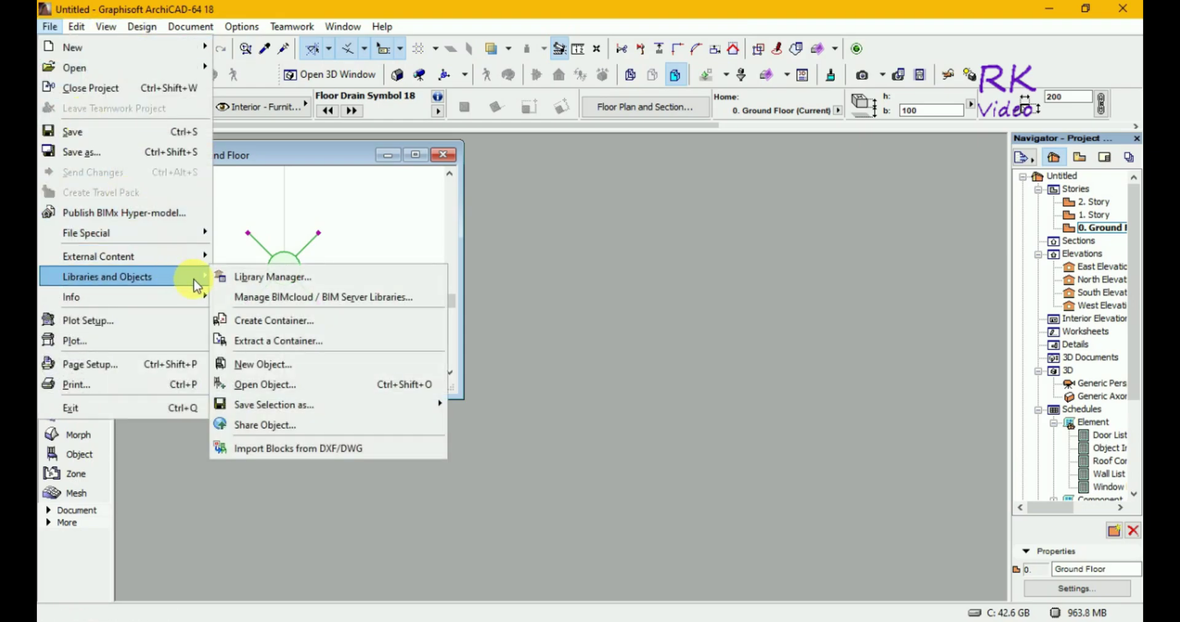
left_click(249, 366)
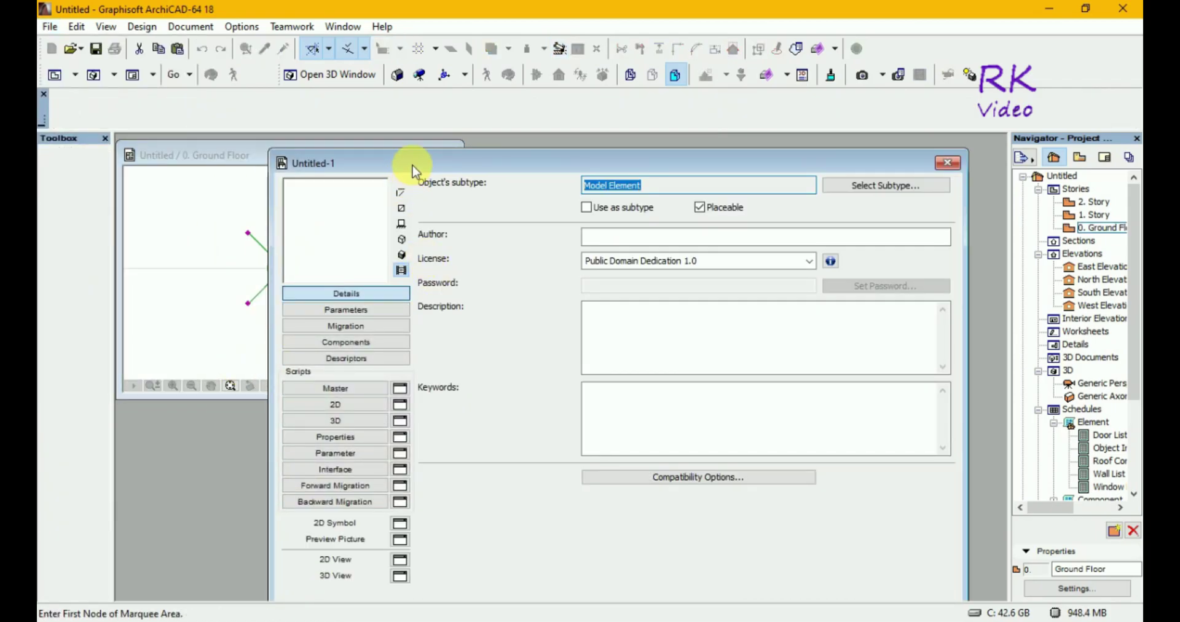
left_click_drag(411, 164, 612, 160)
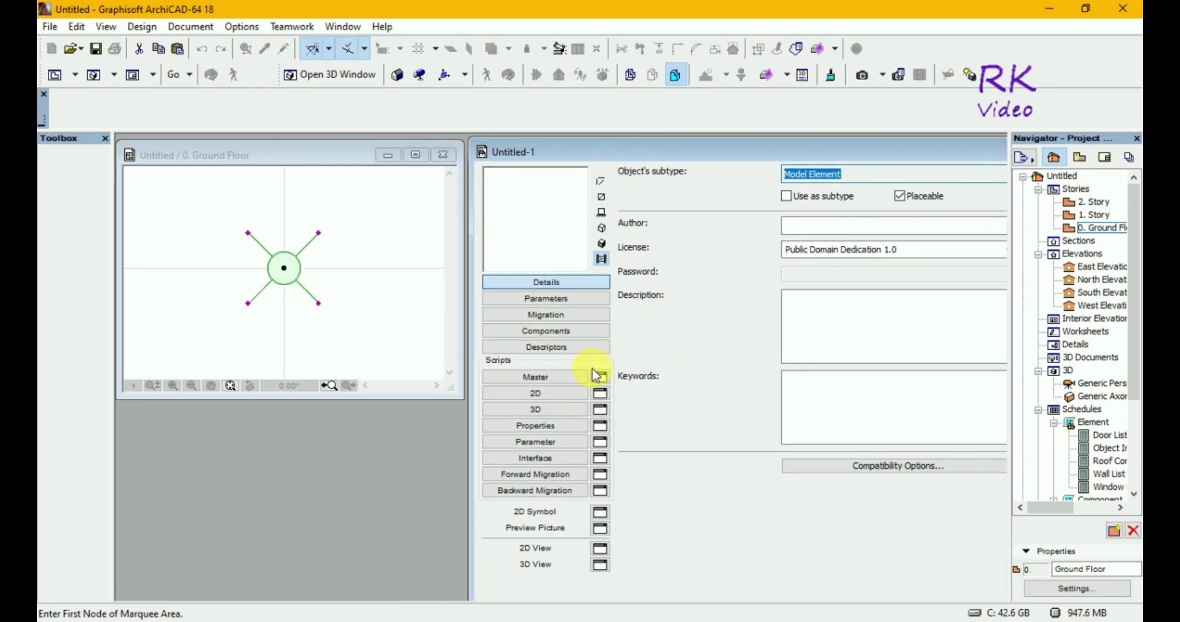
left_click(569, 394)
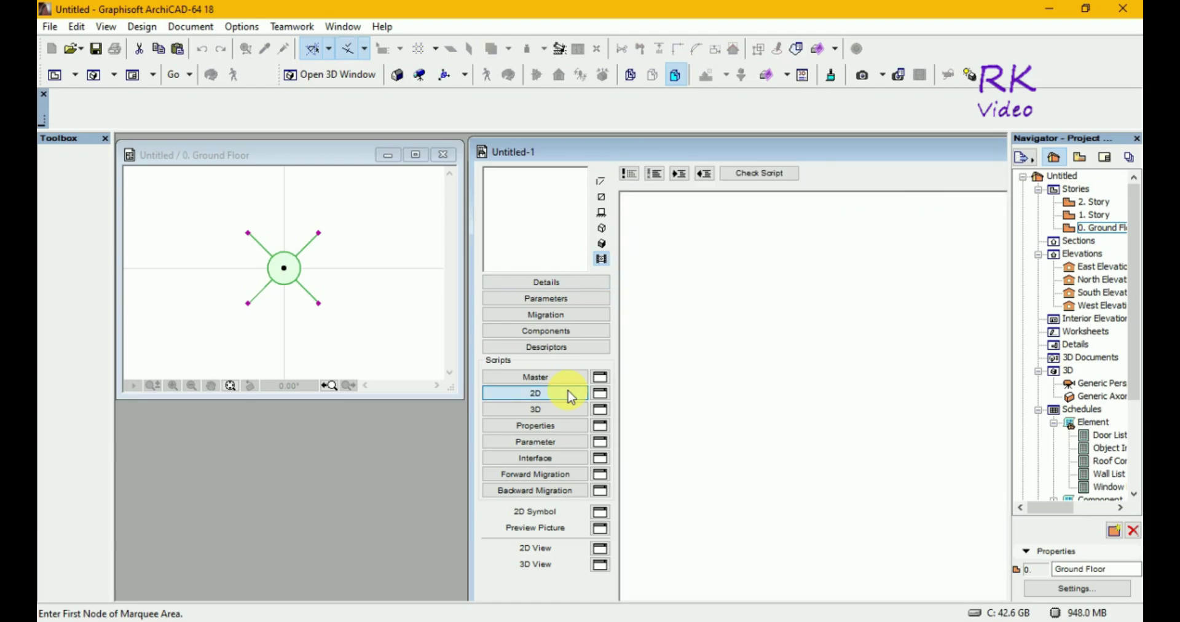
left_click(288, 275)
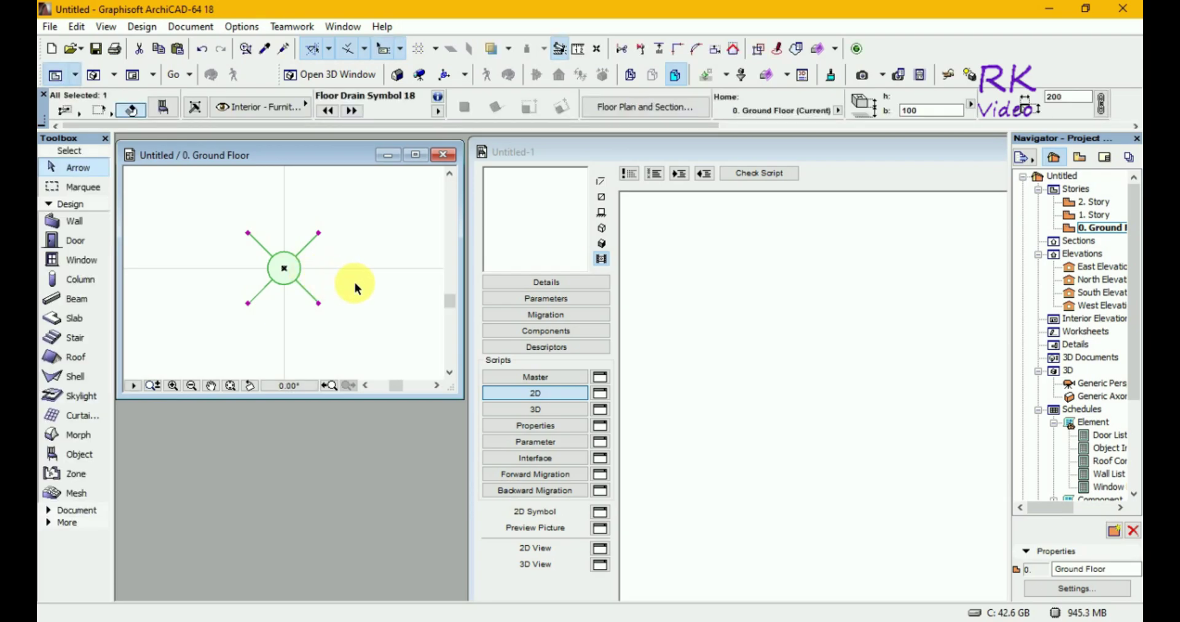
Drag the floor drain into the 2D script as a call and delete the 'pen 4' line.
left_click(286, 271)
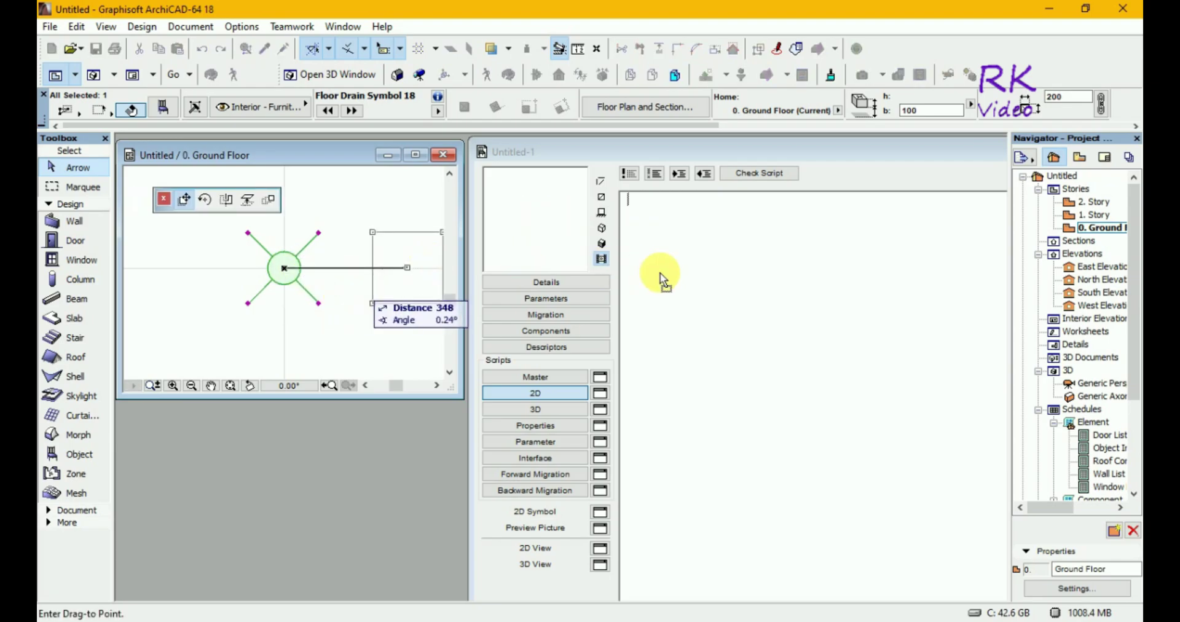
left_click(680, 283)
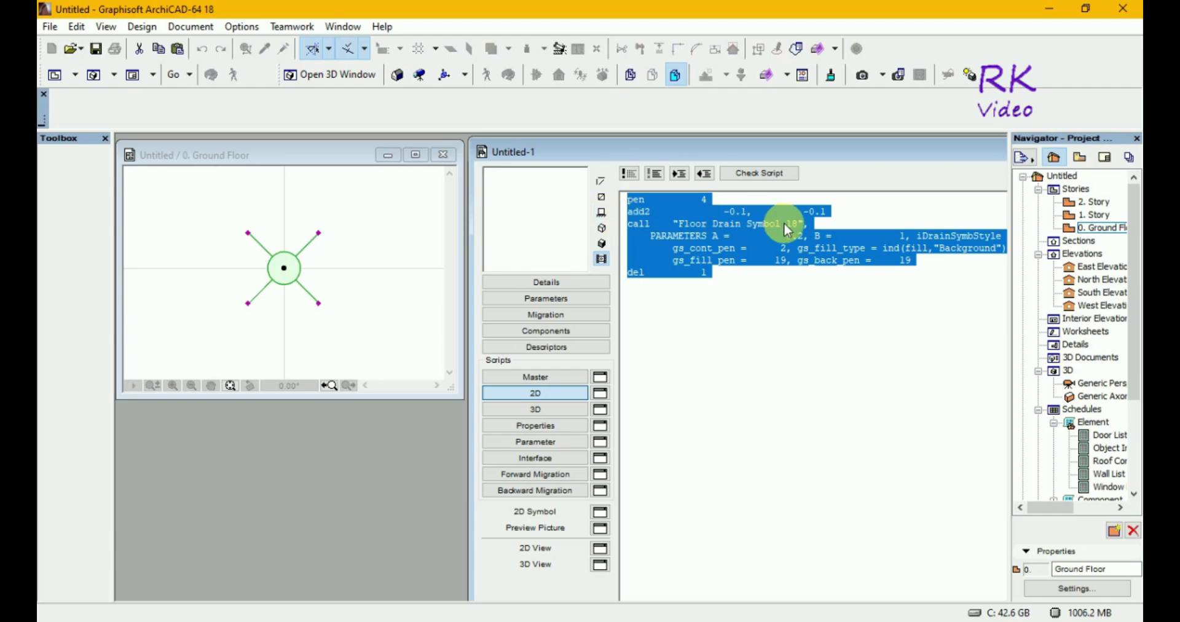
left_click(844, 207)
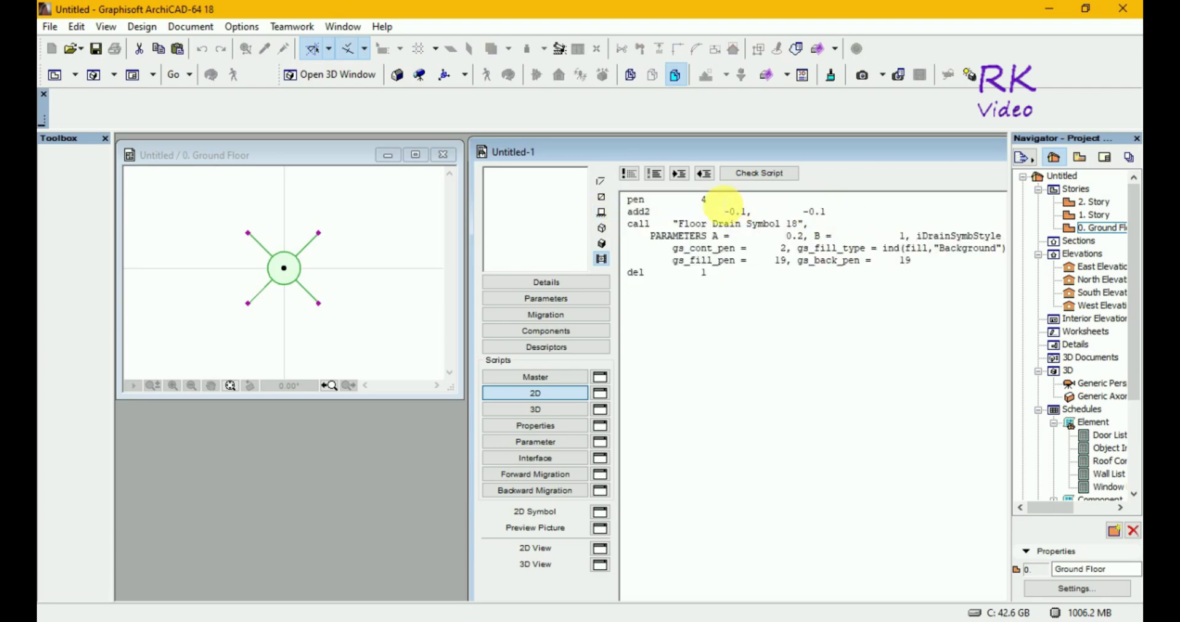
left_click_drag(722, 202, 625, 201)
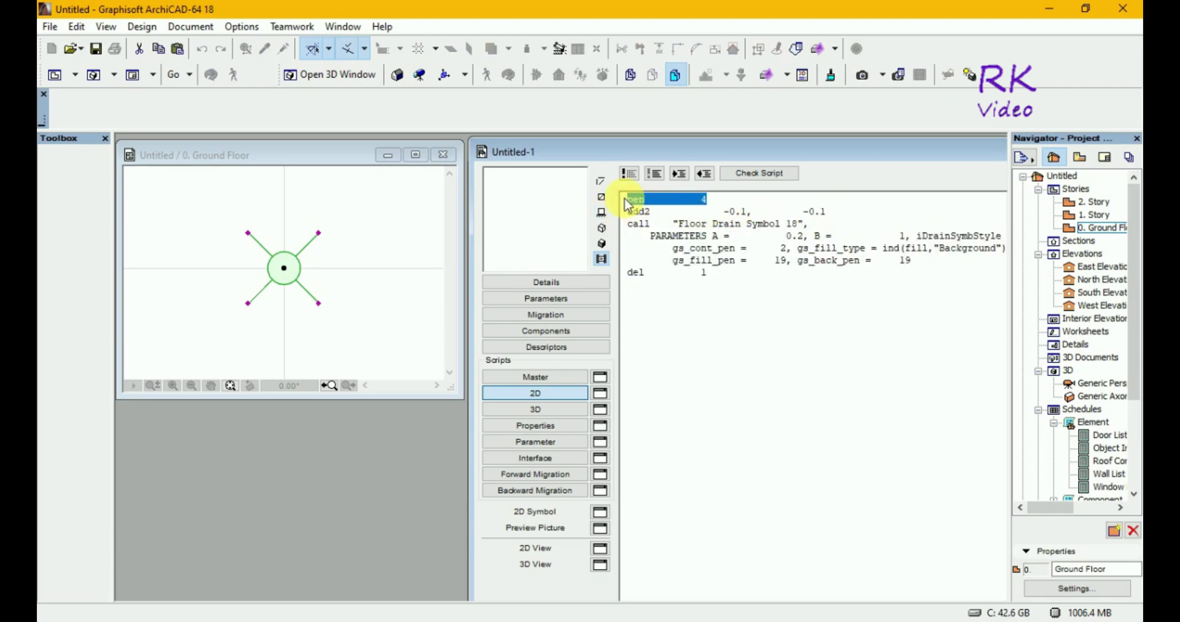
key("Delete")
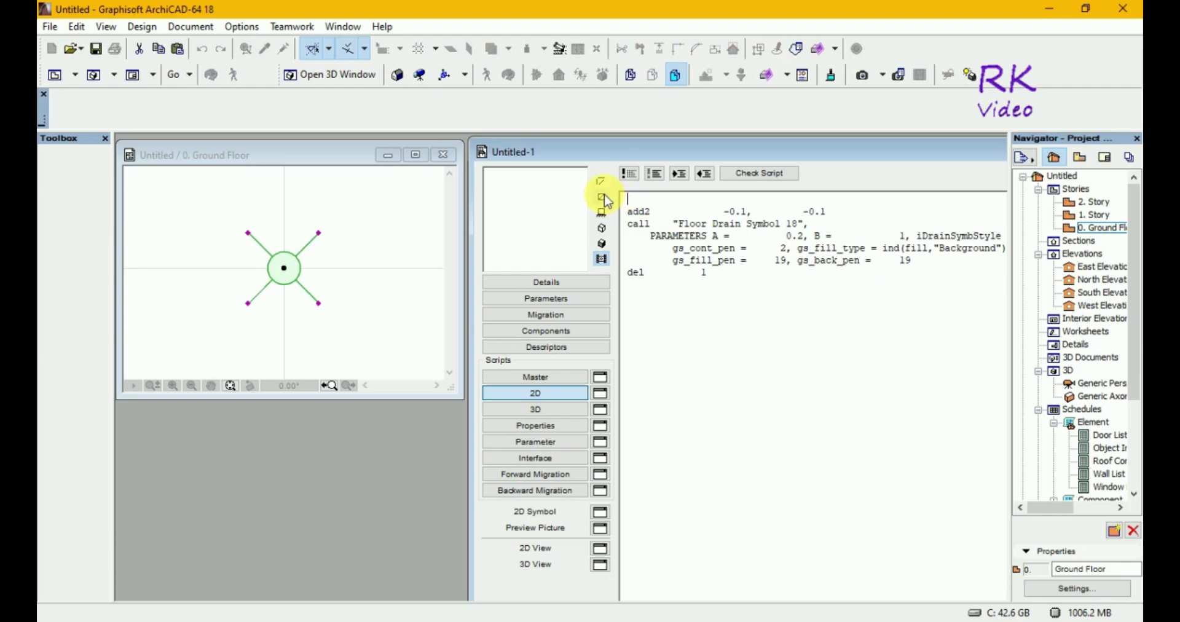
Preview the new object's 2D drawing in the 2D View window.
left_click(601, 197)
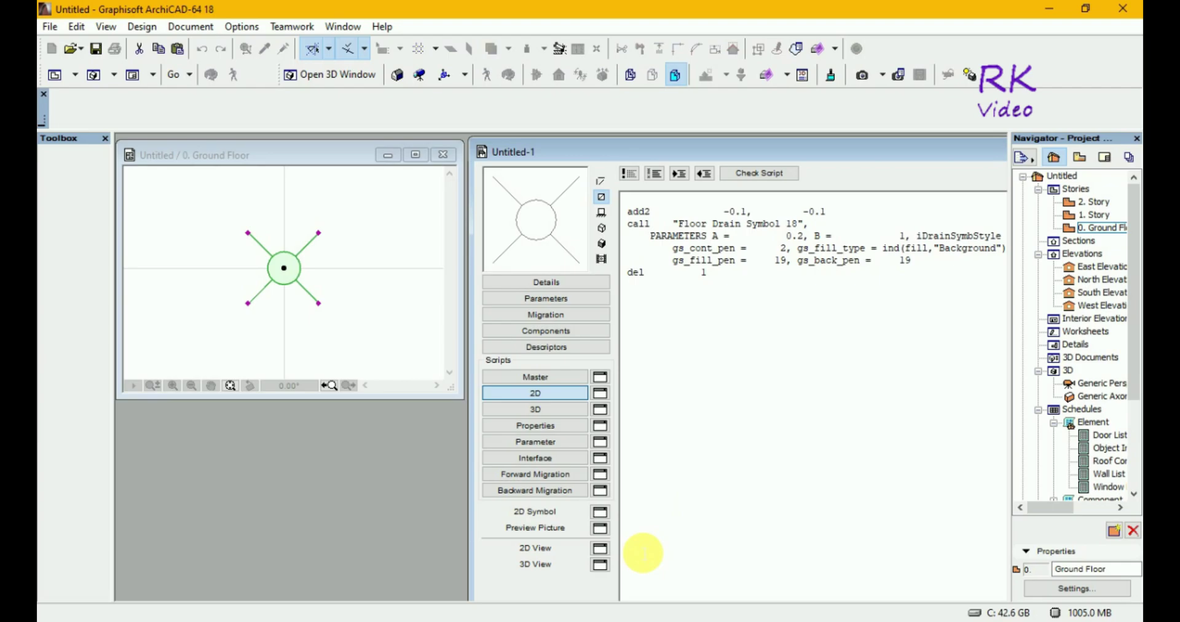
left_click(600, 554)
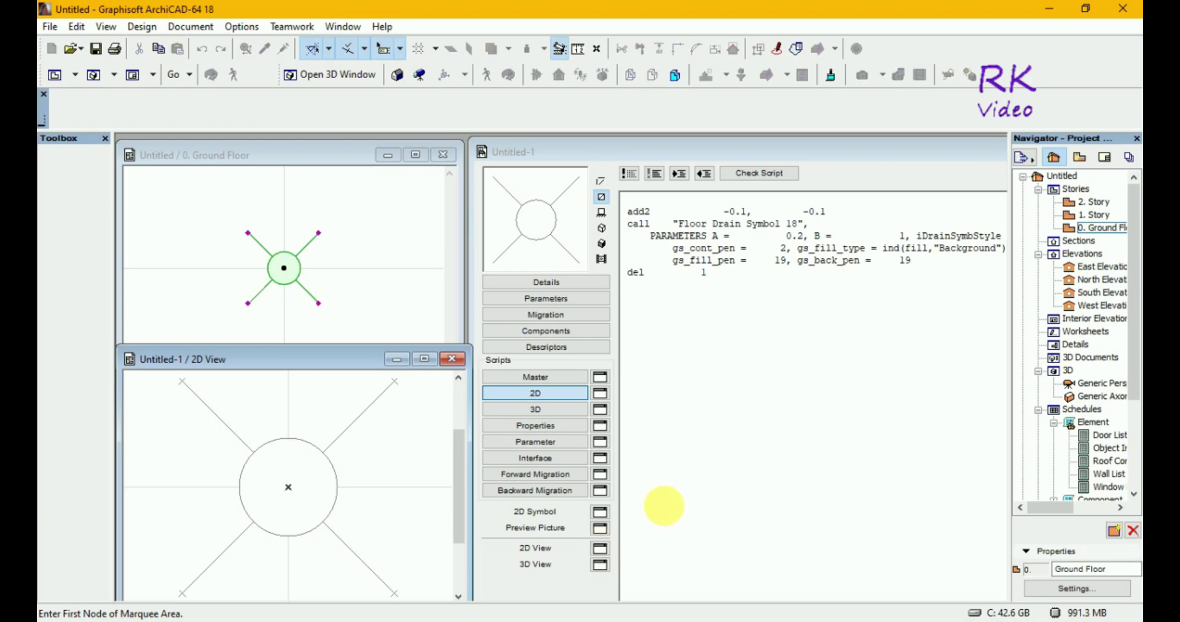
left_click(415, 162)
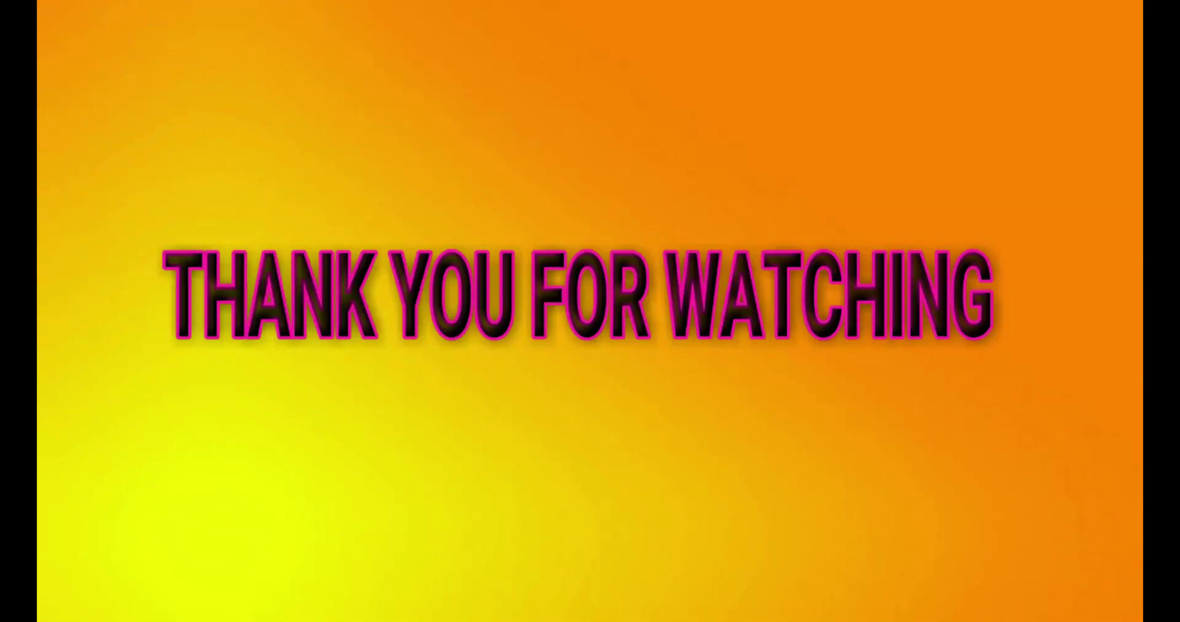